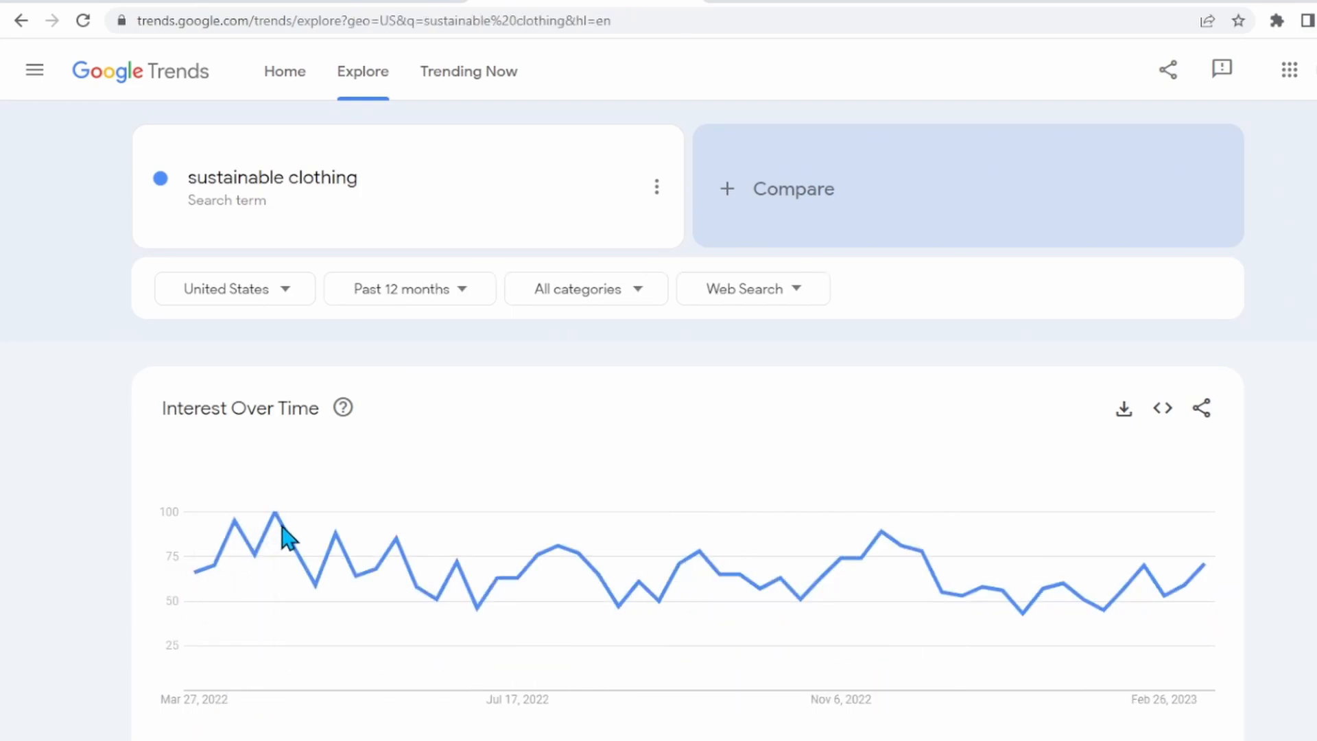
Ask ChatGPT to create primary, secondary and long-tail keywords, and read through the three keyword lists in the reply.
{"action": "mouse_move", "coordinate": [277, 522]}
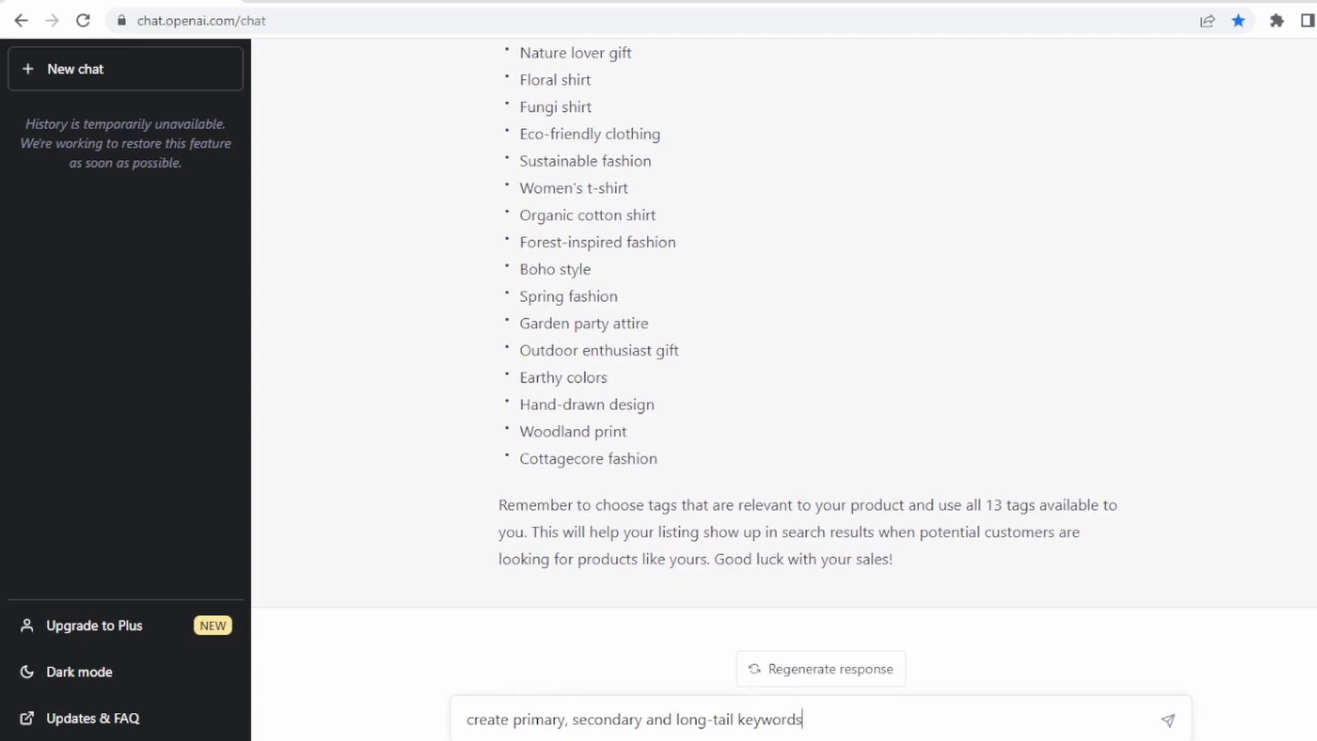
{"action": "key", "text": "Return"}
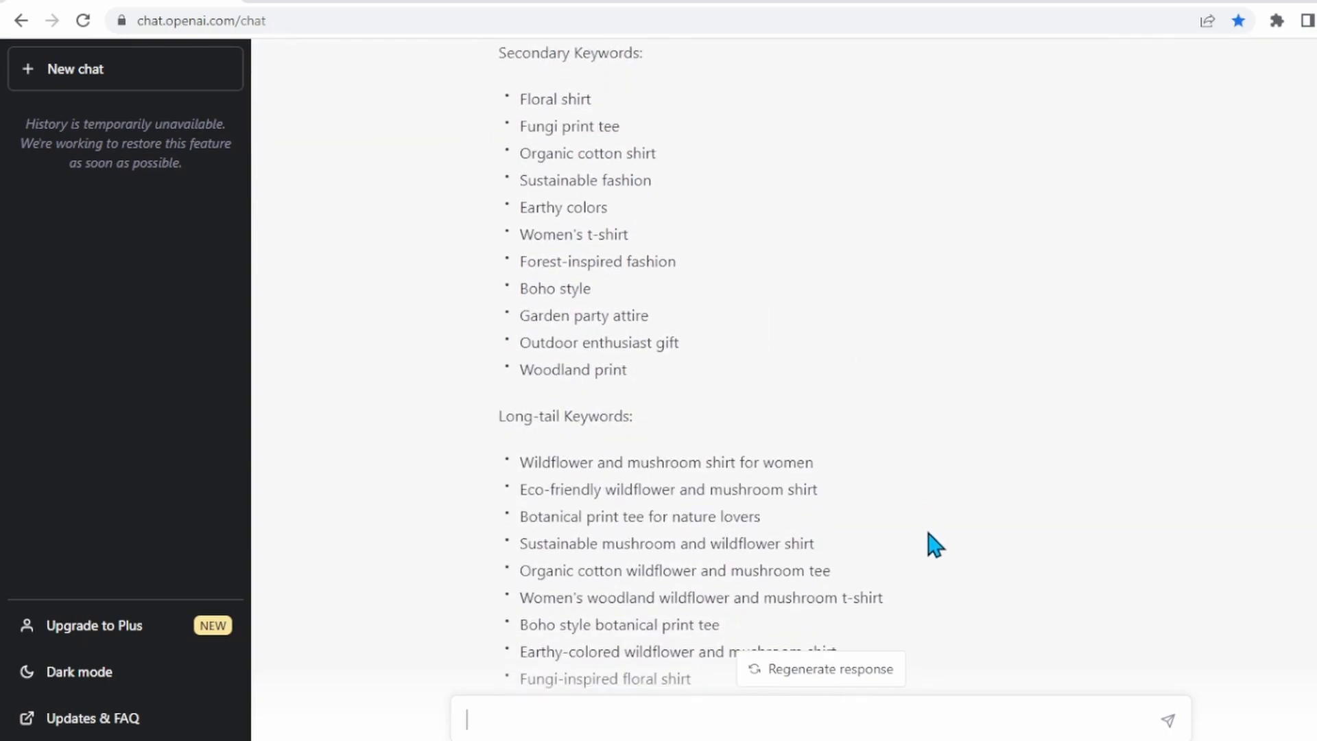
{"action": "scroll", "coordinate": [925, 544], "scroll_direction": "up", "scroll_amount": 5}
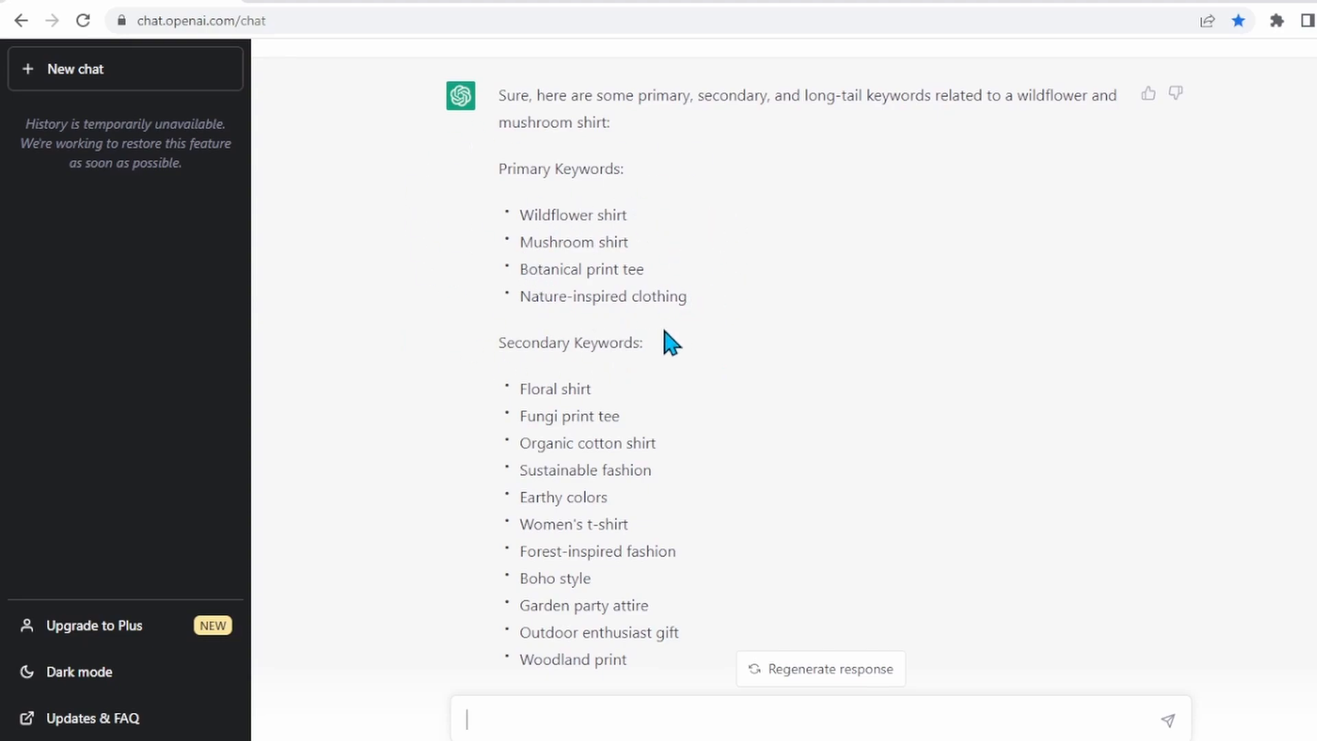
{"action": "scroll", "coordinate": [667, 340], "scroll_direction": "down", "scroll_amount": 2}
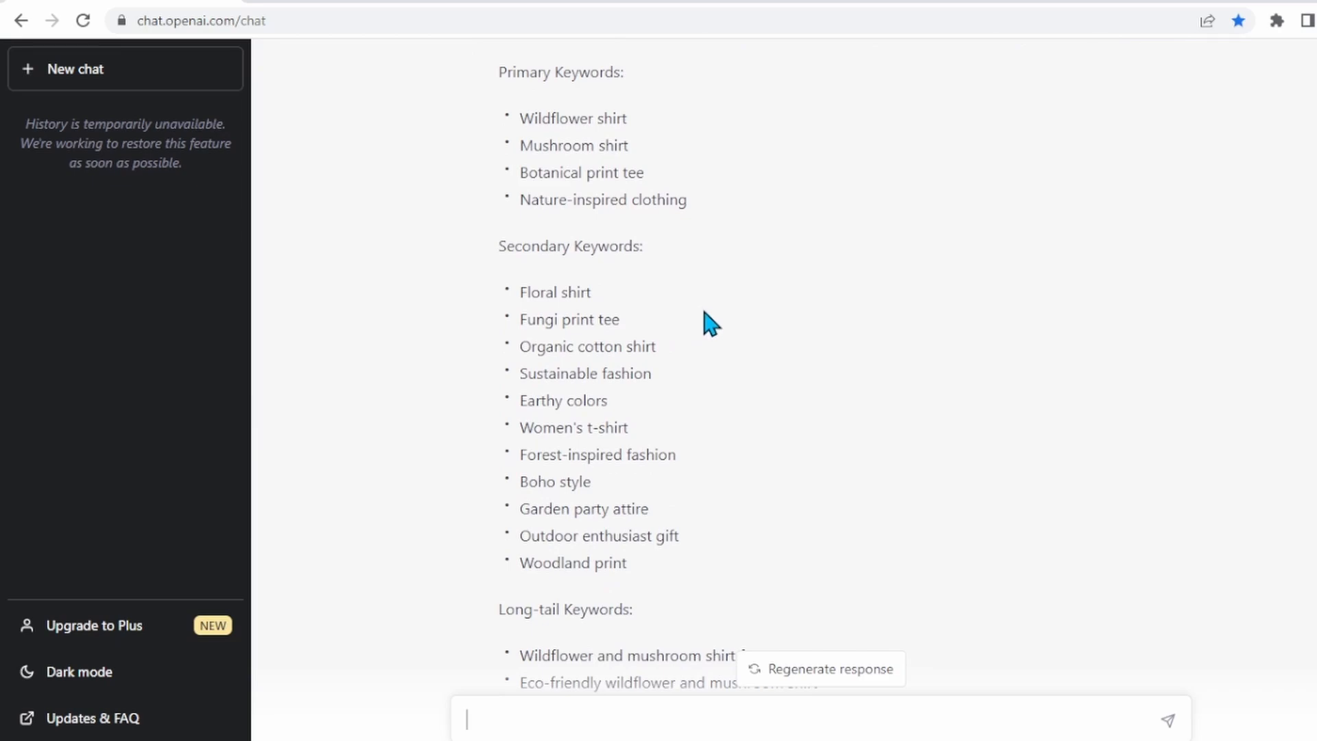
{"action": "scroll", "coordinate": [686, 302], "scroll_direction": "down", "scroll_amount": 4}
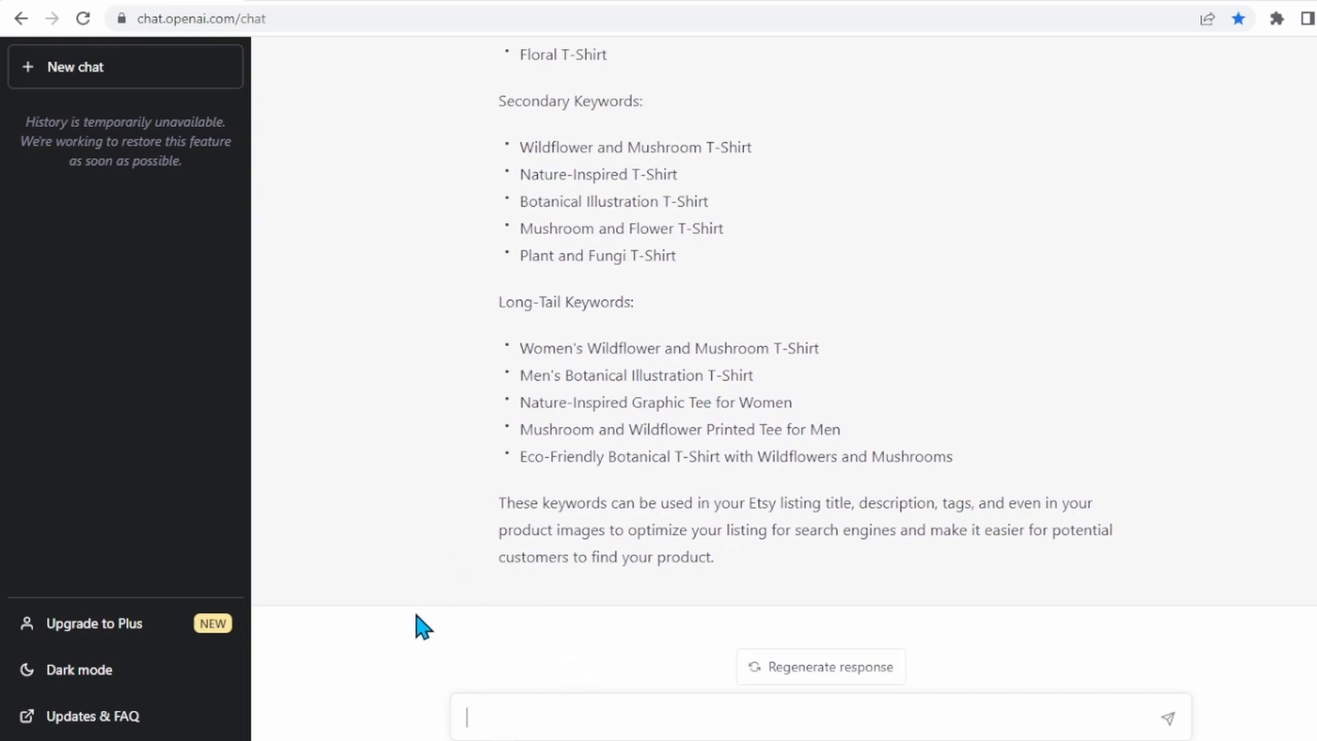
Ask ChatGPT to create a metadescription for etsy.
{"action": "type", "text": "create a metadescription"}
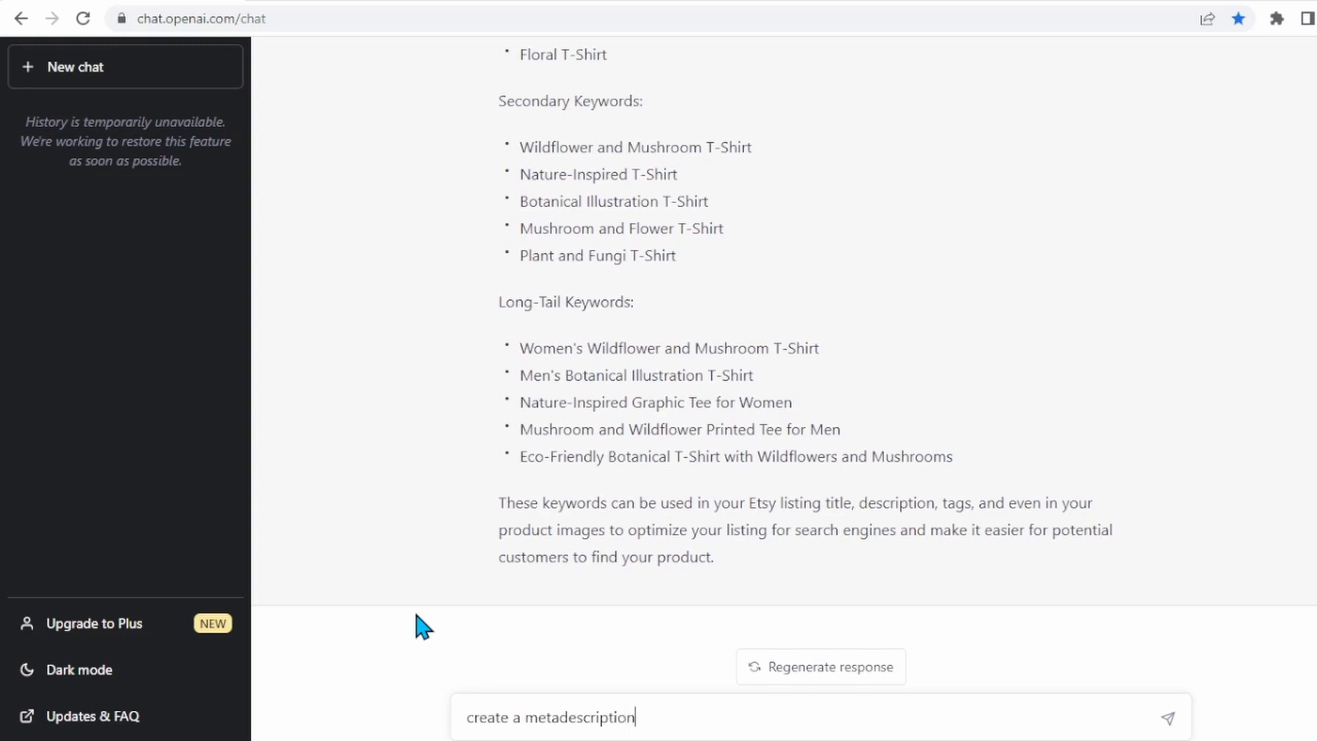
{"action": "type", "text": " for etsy"}
{"action": "key", "text": "Return"}
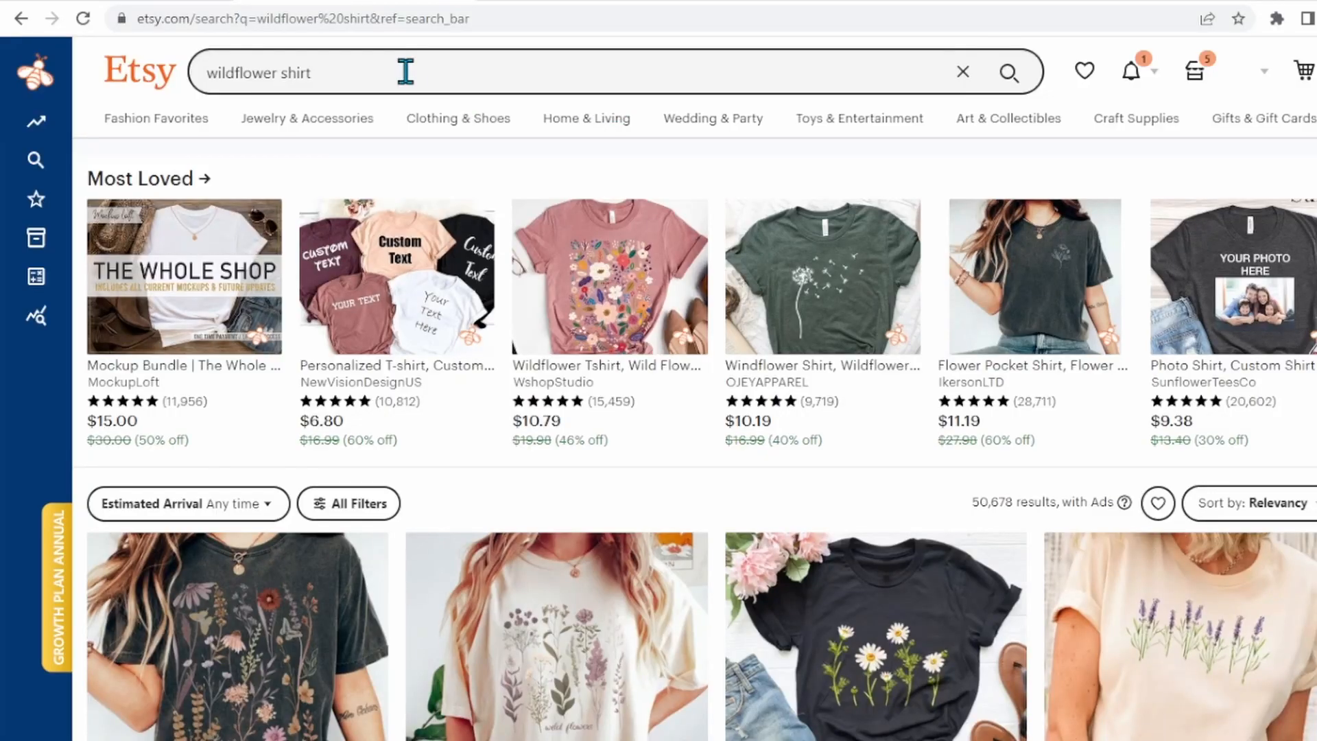
On Etsy, run Product Analytics on the "wildflower shirt" search results and sort the listings by highest monthly sales.
{"action": "scroll", "coordinate": [572, 480], "scroll_direction": "down", "scroll_amount": 4}
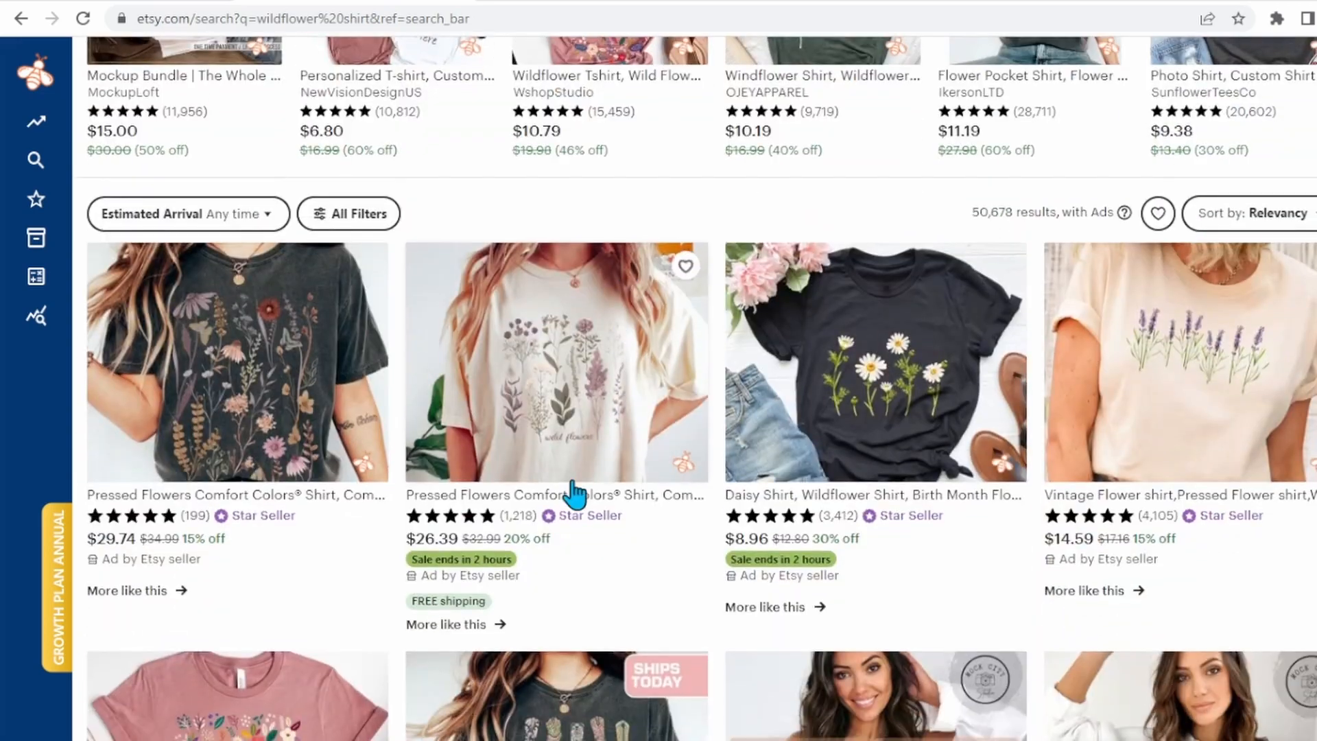
{"action": "scroll", "coordinate": [549, 370], "scroll_direction": "down", "scroll_amount": 7}
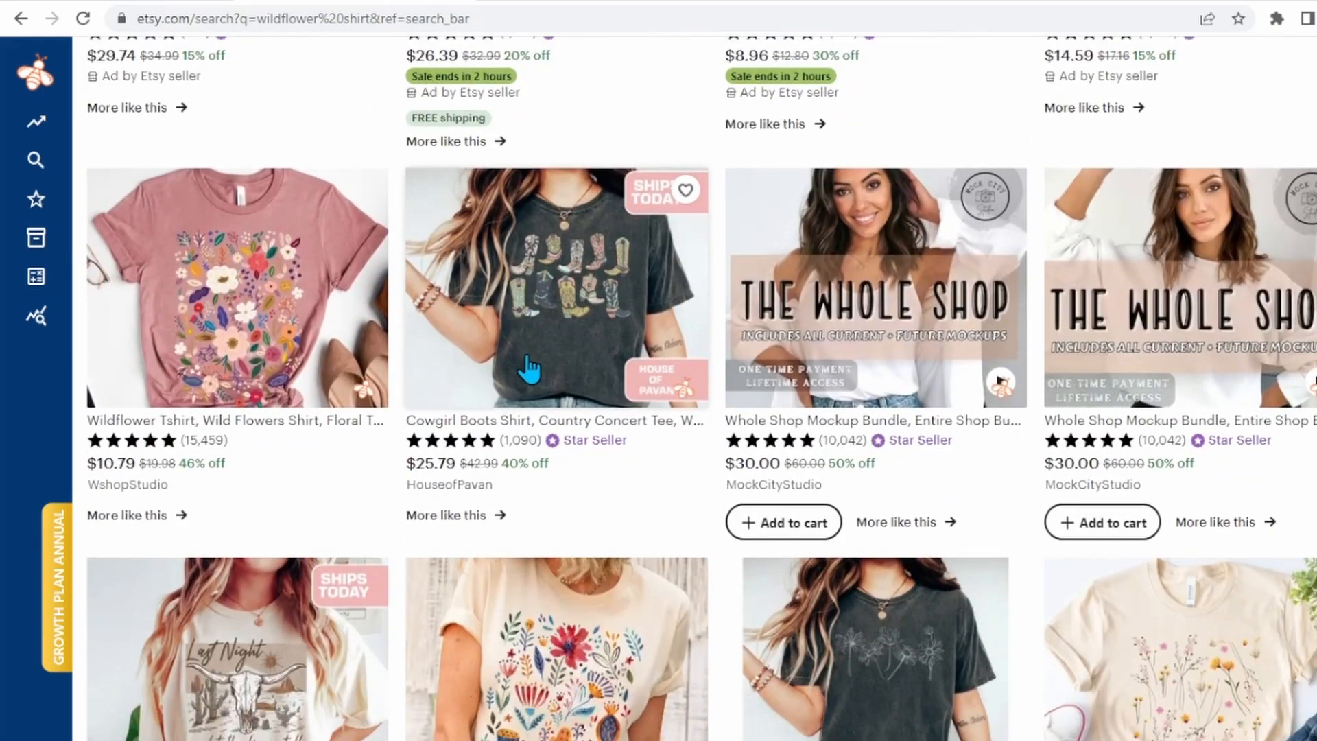
{"action": "scroll", "coordinate": [528, 378], "scroll_direction": "up", "scroll_amount": 10}
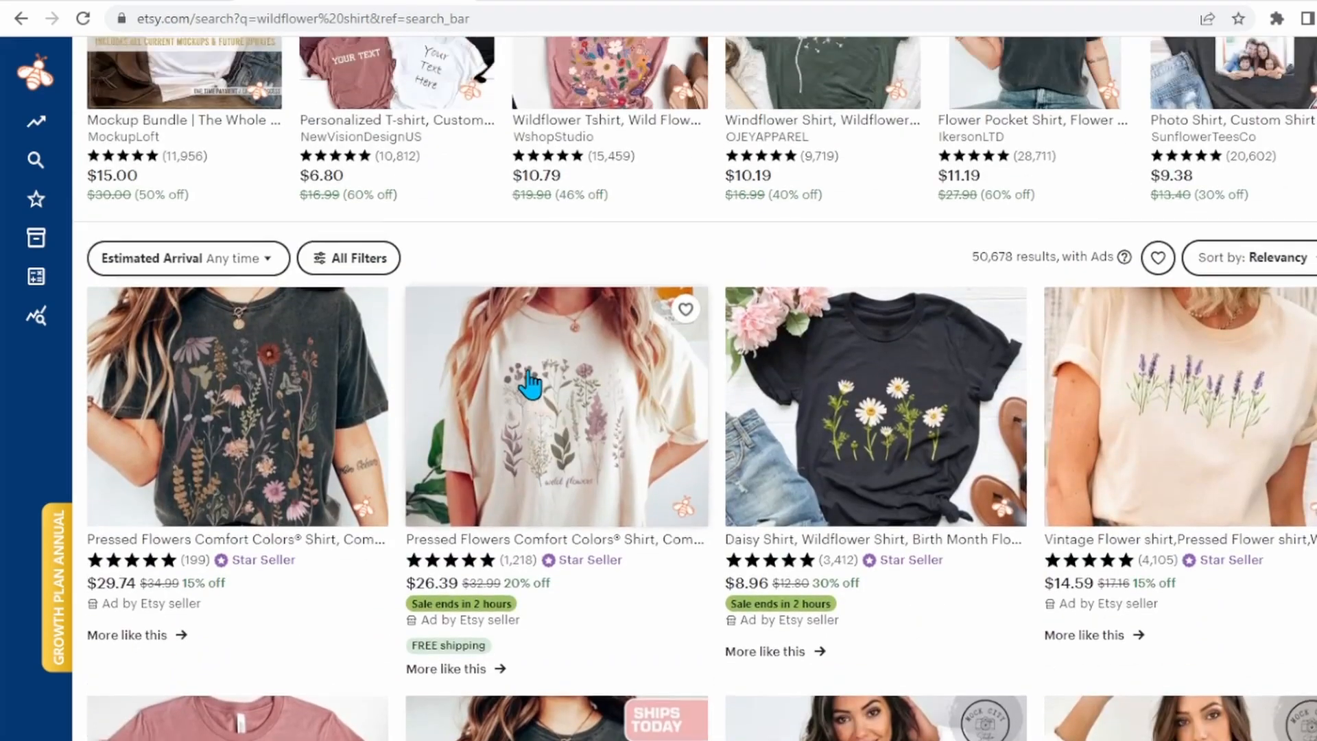
{"action": "left_click", "coordinate": [67, 125]}
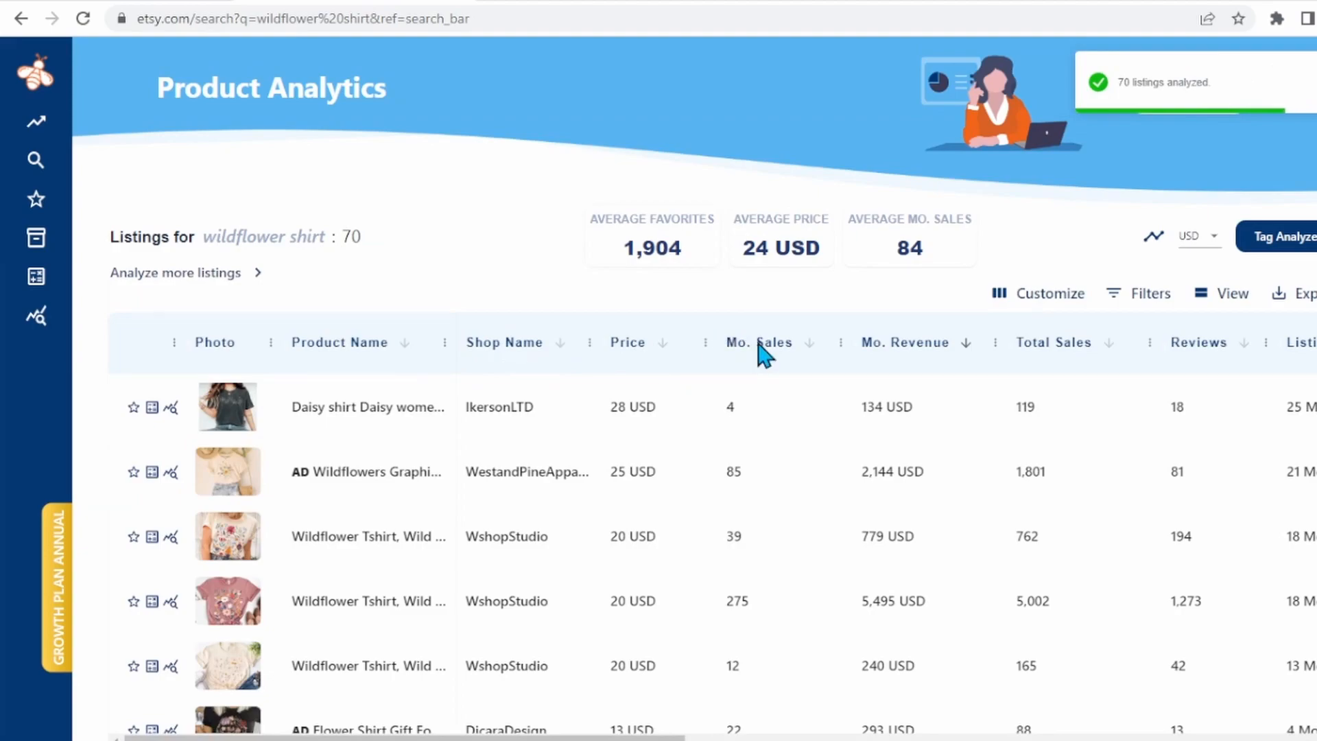
{"action": "left_click", "coordinate": [809, 346]}
{"action": "left_click", "coordinate": [811, 346]}
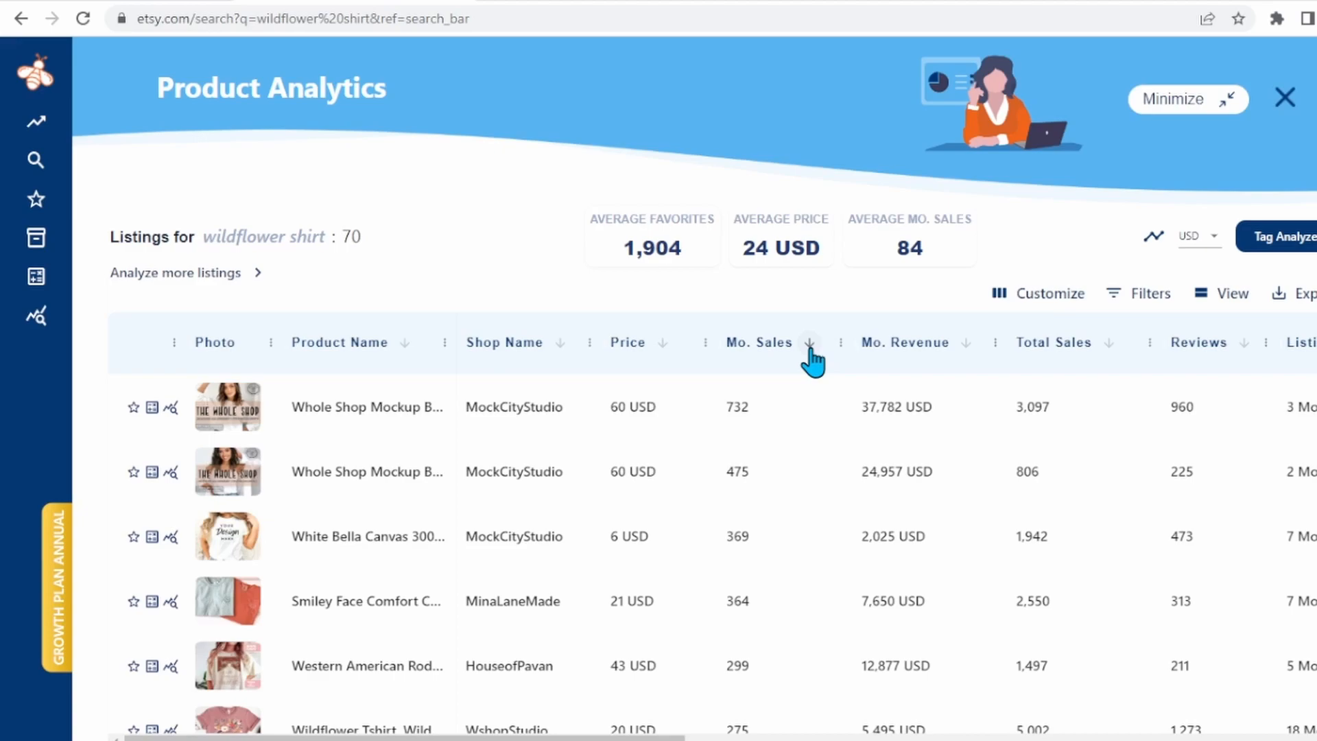
Open the listing details of WshopStudio's Wildflower Tshirt, copy its tags and close the details.
{"action": "scroll", "coordinate": [795, 442], "scroll_direction": "down", "scroll_amount": 1}
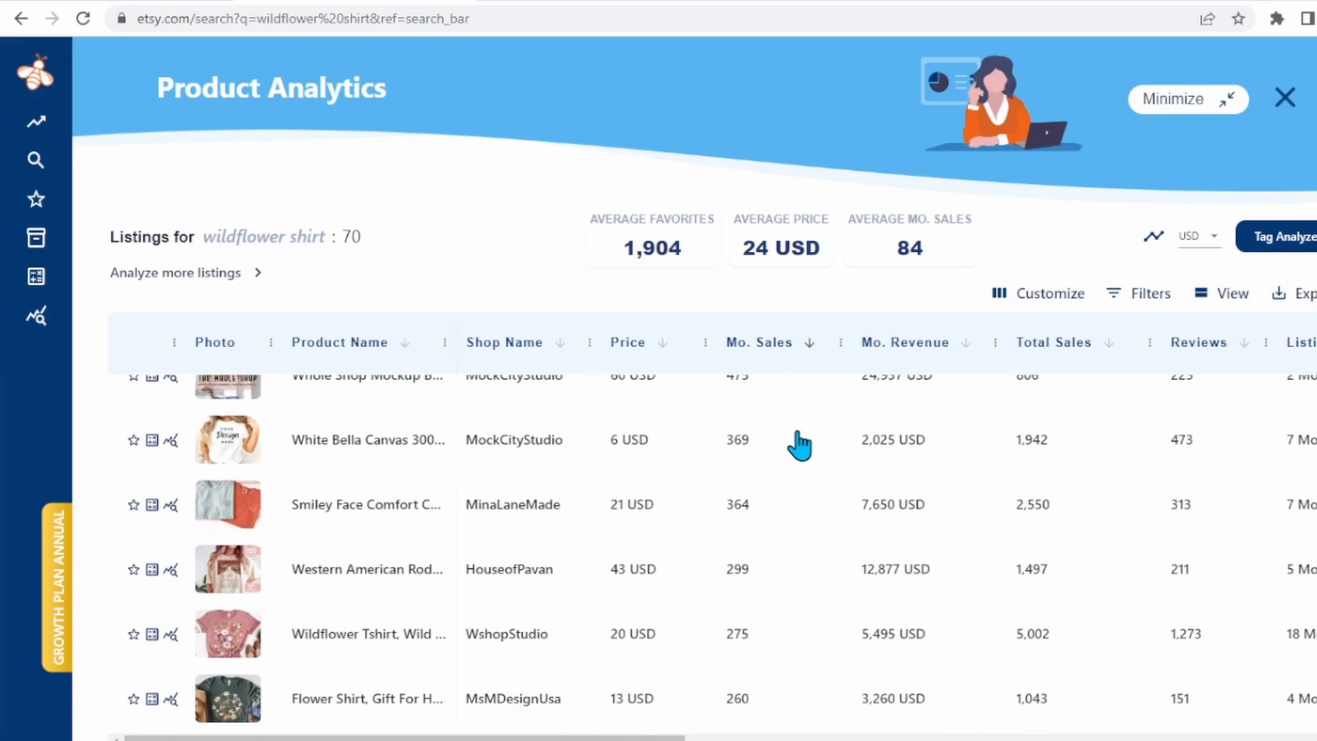
{"action": "scroll", "coordinate": [799, 446], "scroll_direction": "down", "scroll_amount": 2}
{"action": "left_click", "coordinate": [799, 446]}
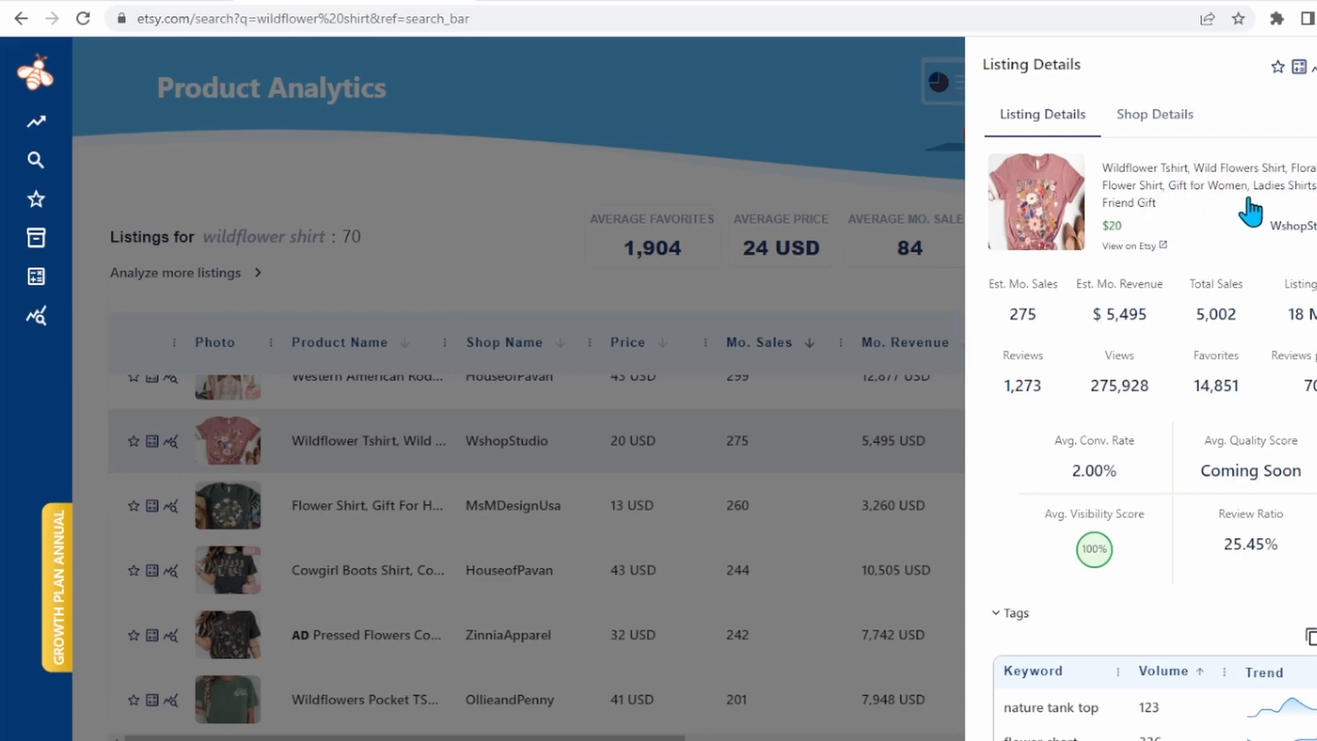
{"action": "scroll", "coordinate": [1220, 233], "scroll_direction": "down", "scroll_amount": 4}
{"action": "left_click", "coordinate": [1281, 343]}
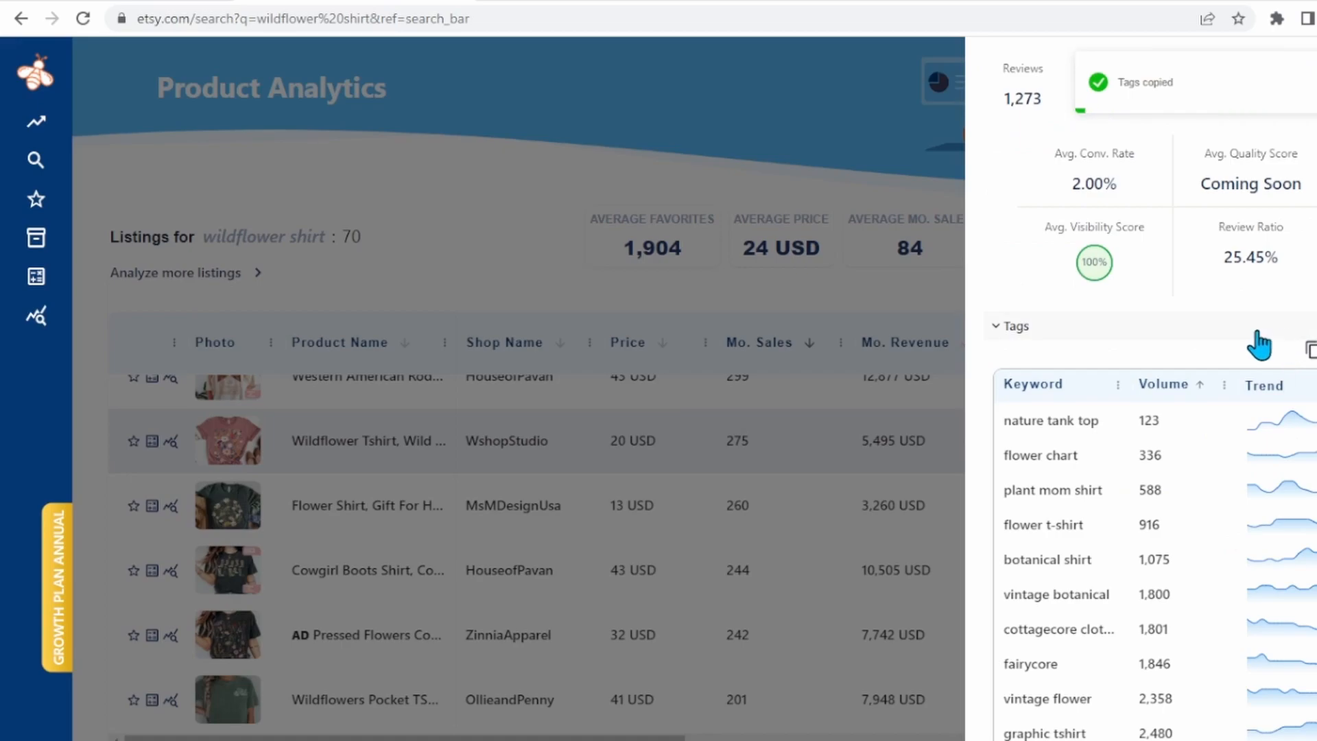
{"action": "scroll", "coordinate": [1306, 344], "scroll_direction": "up", "scroll_amount": 1}
{"action": "left_click", "coordinate": [343, 519]}
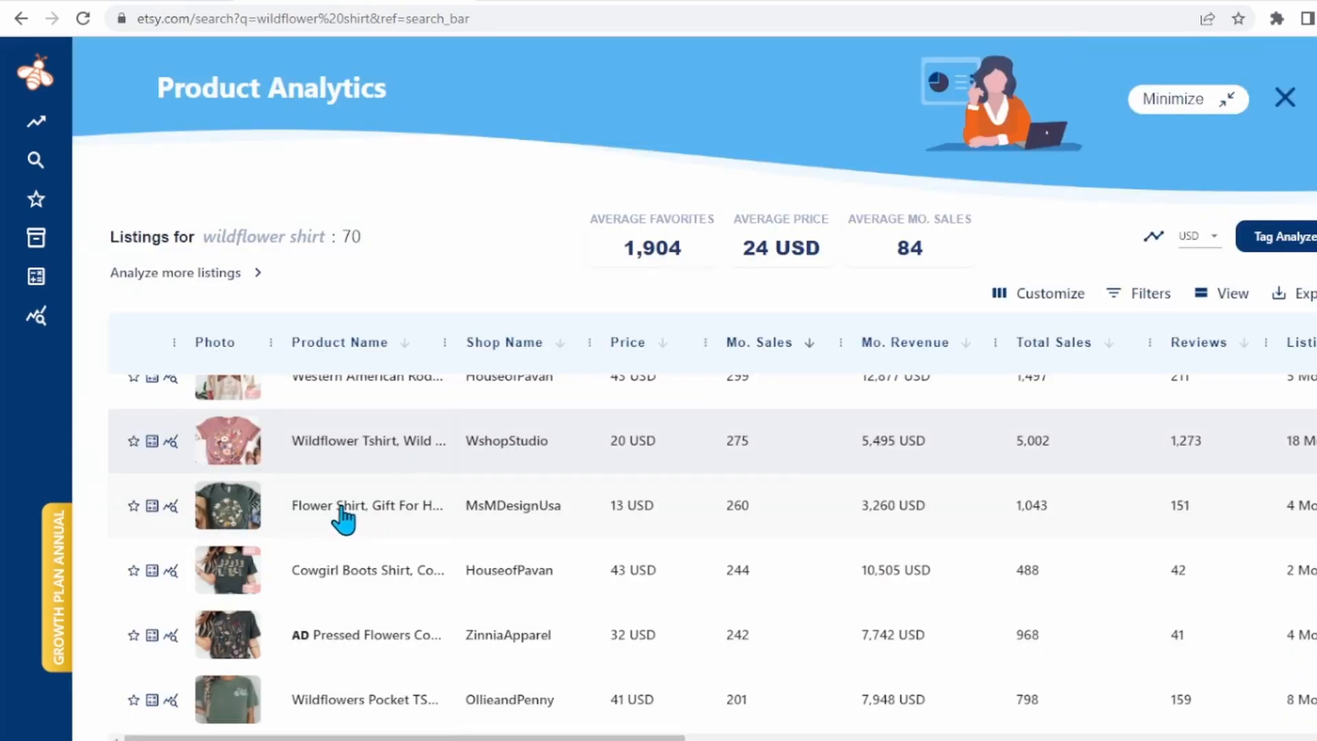
Examine the listing details and tag keywords of MsMDesignUsa's Flower Shirt and OllieandPenny's Wildflowers Pocket TShirt.
{"action": "left_click", "coordinate": [349, 517]}
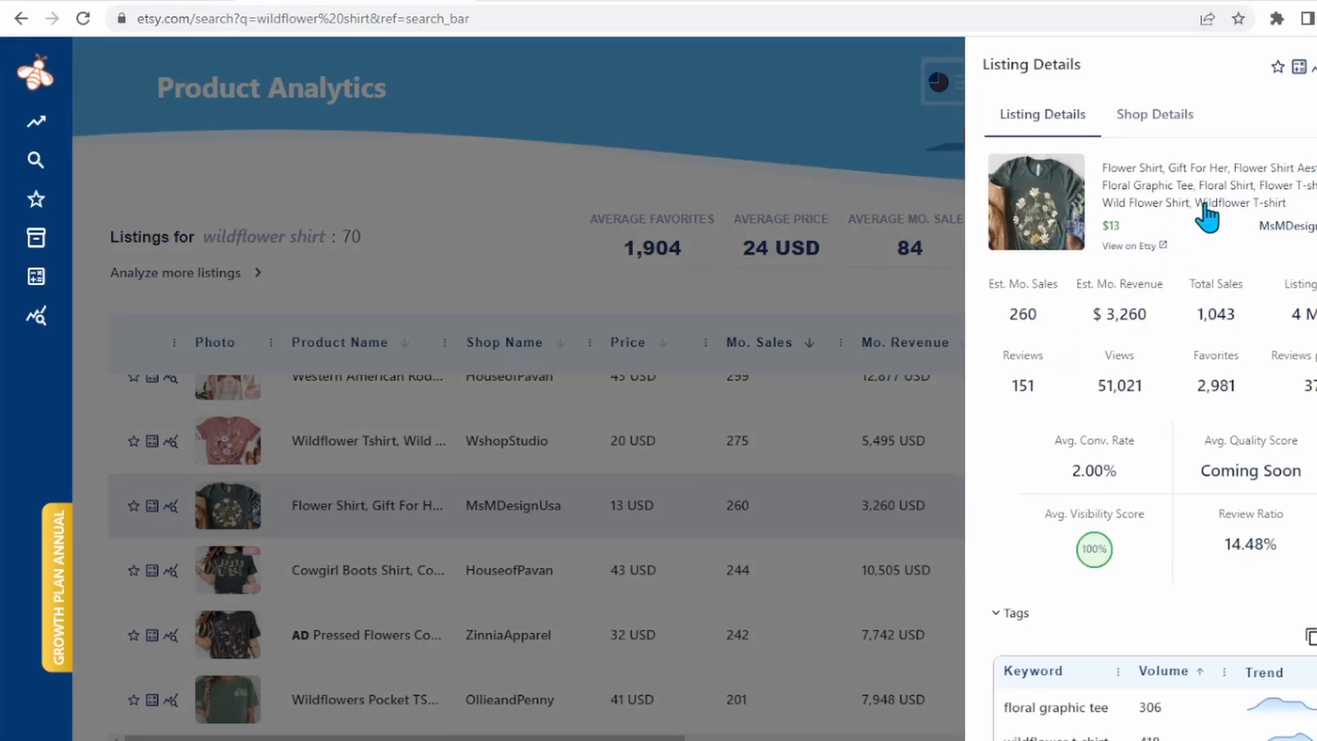
{"action": "scroll", "coordinate": [1211, 217], "scroll_direction": "down", "scroll_amount": 1}
{"action": "scroll", "coordinate": [1211, 217], "scroll_direction": "down", "scroll_amount": 5}
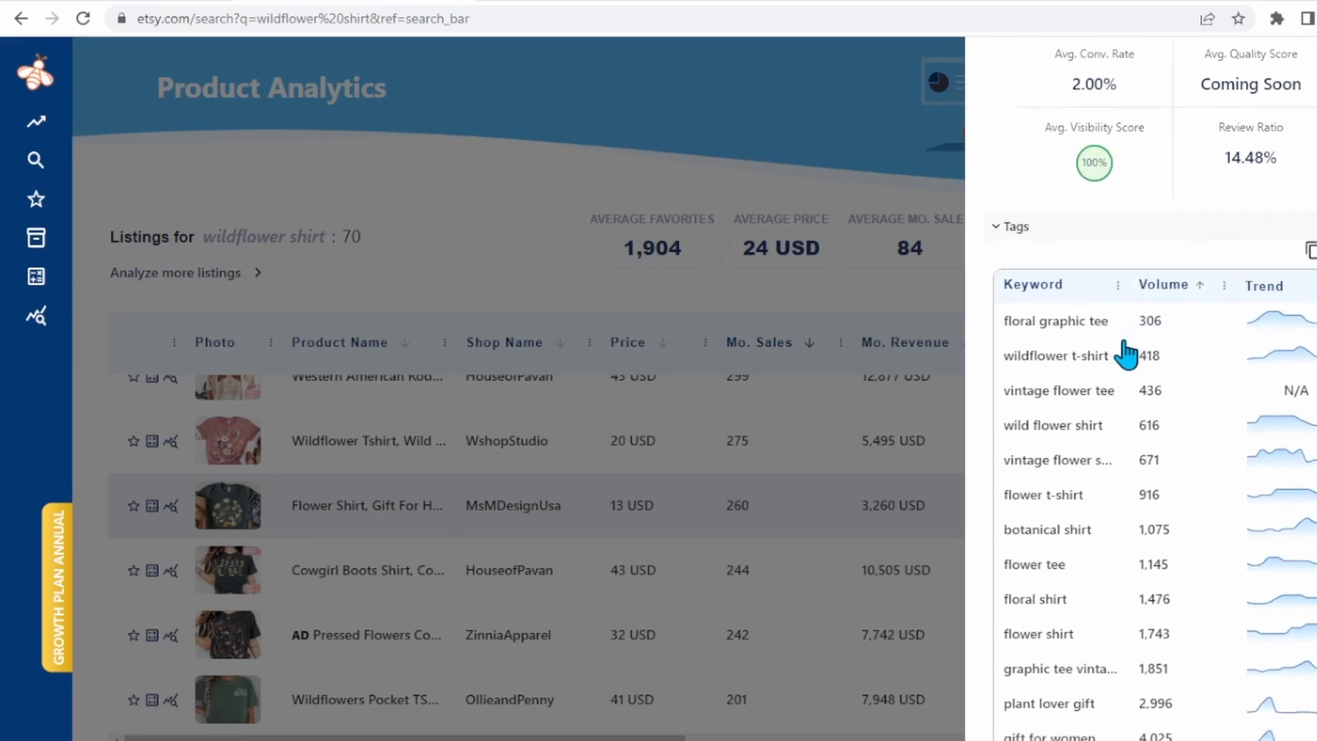
{"action": "scroll", "coordinate": [1097, 329], "scroll_direction": "down", "scroll_amount": 2}
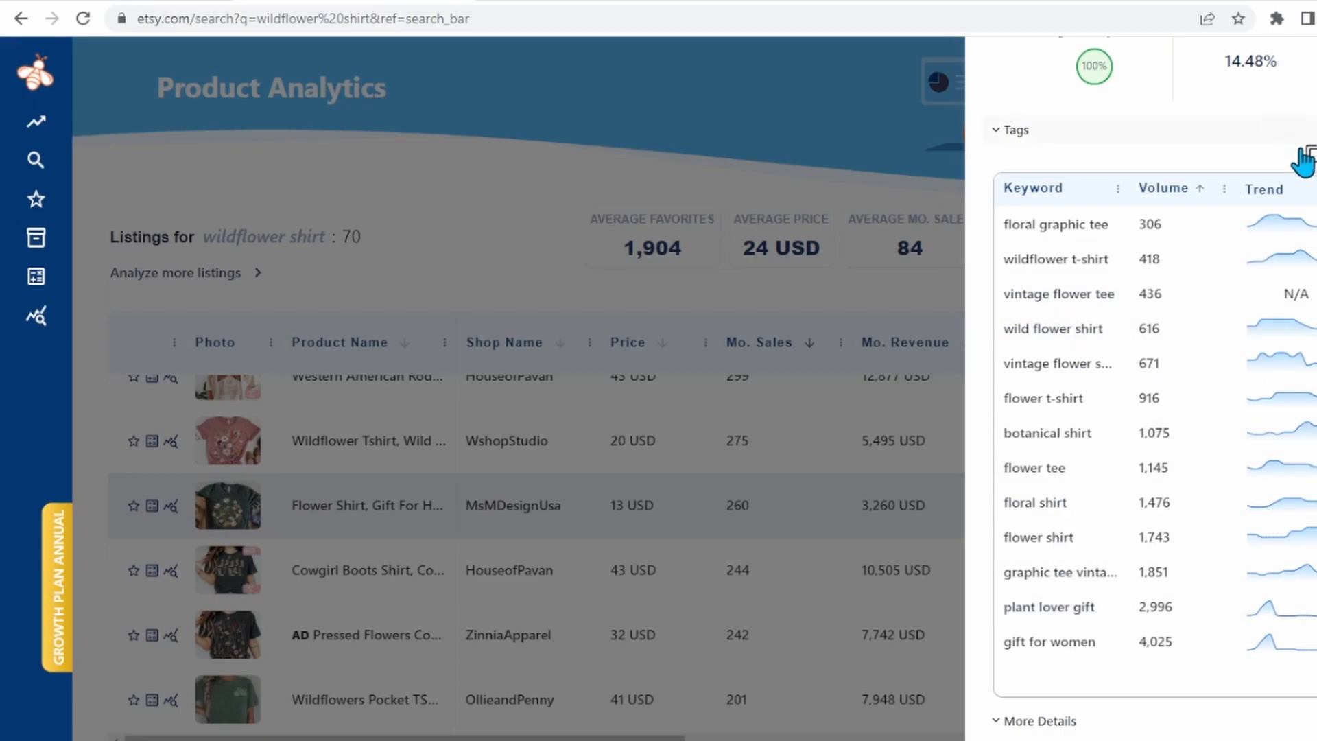
{"action": "left_click", "coordinate": [851, 567]}
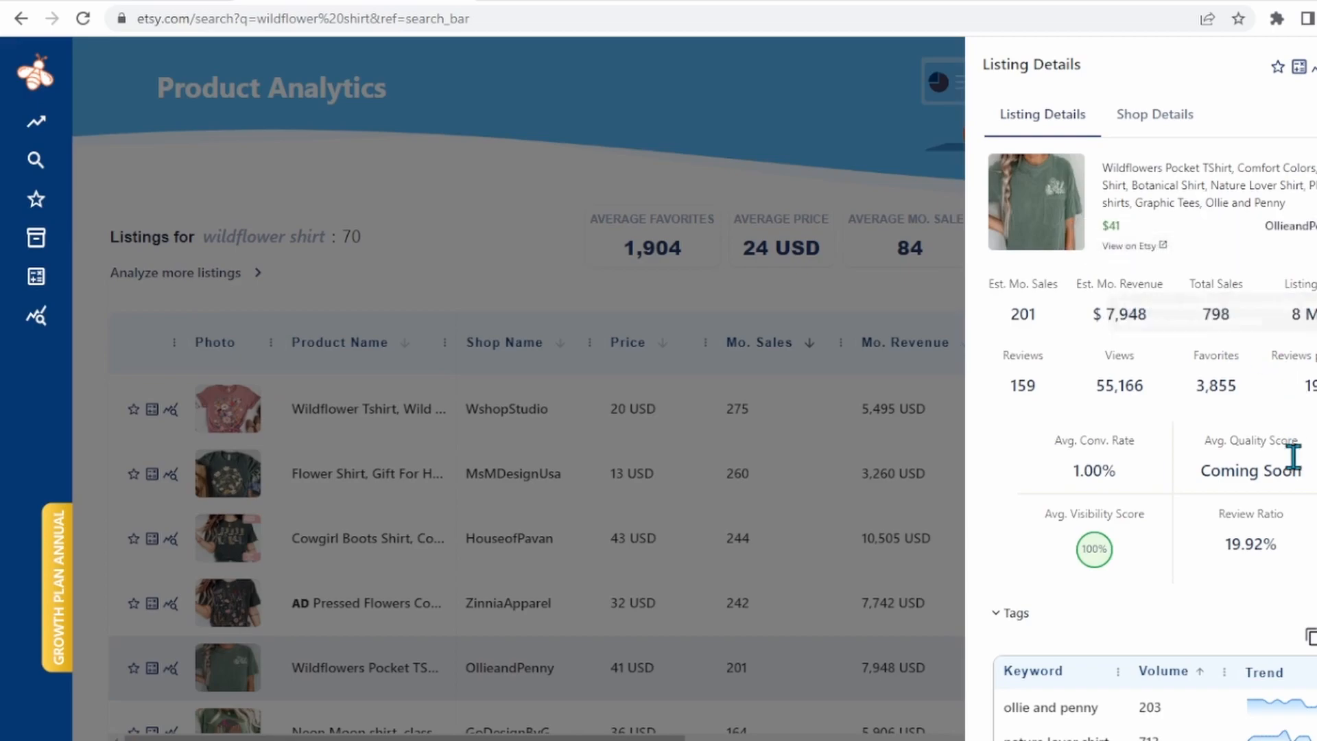
{"action": "scroll", "coordinate": [1305, 434], "scroll_direction": "down", "scroll_amount": 3}
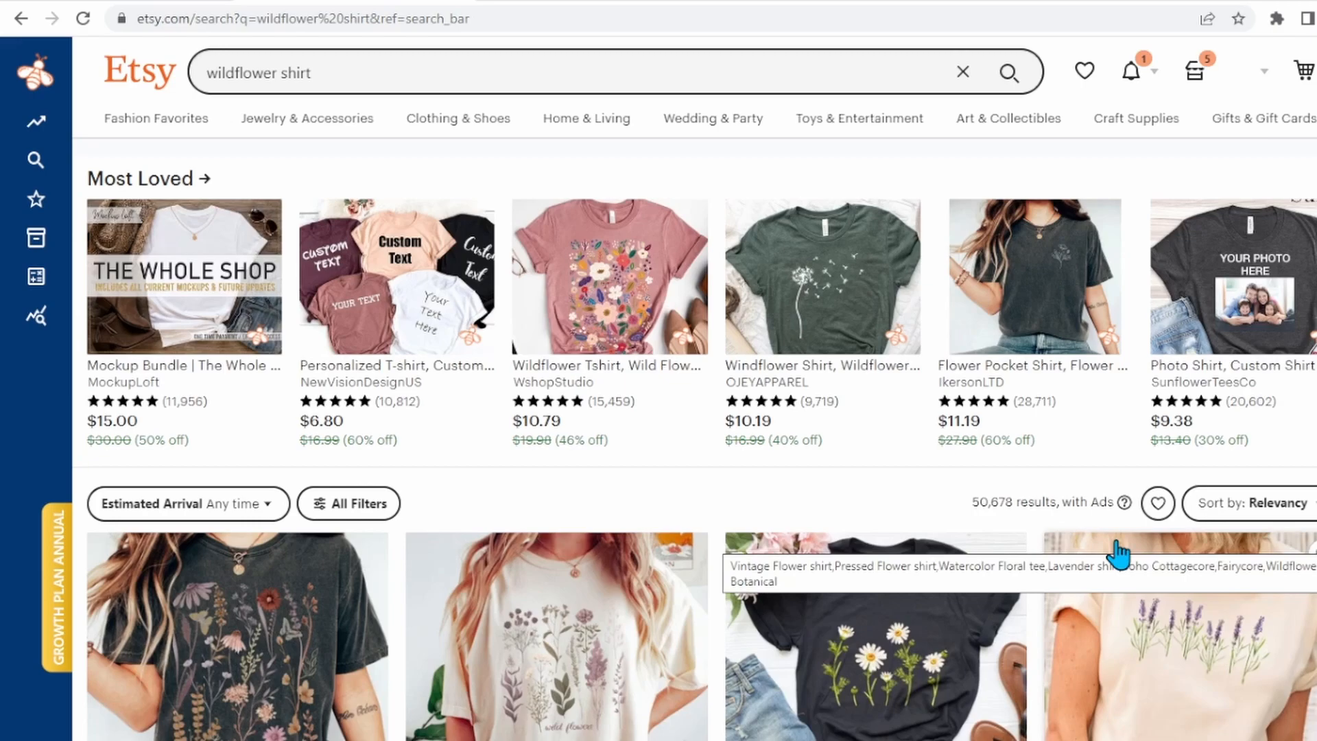
Filter the search results by Star Seller, and replace "star" with "best" in the URL's is_star_seller parameter to load bestsellers.
{"action": "left_click", "coordinate": [353, 503]}
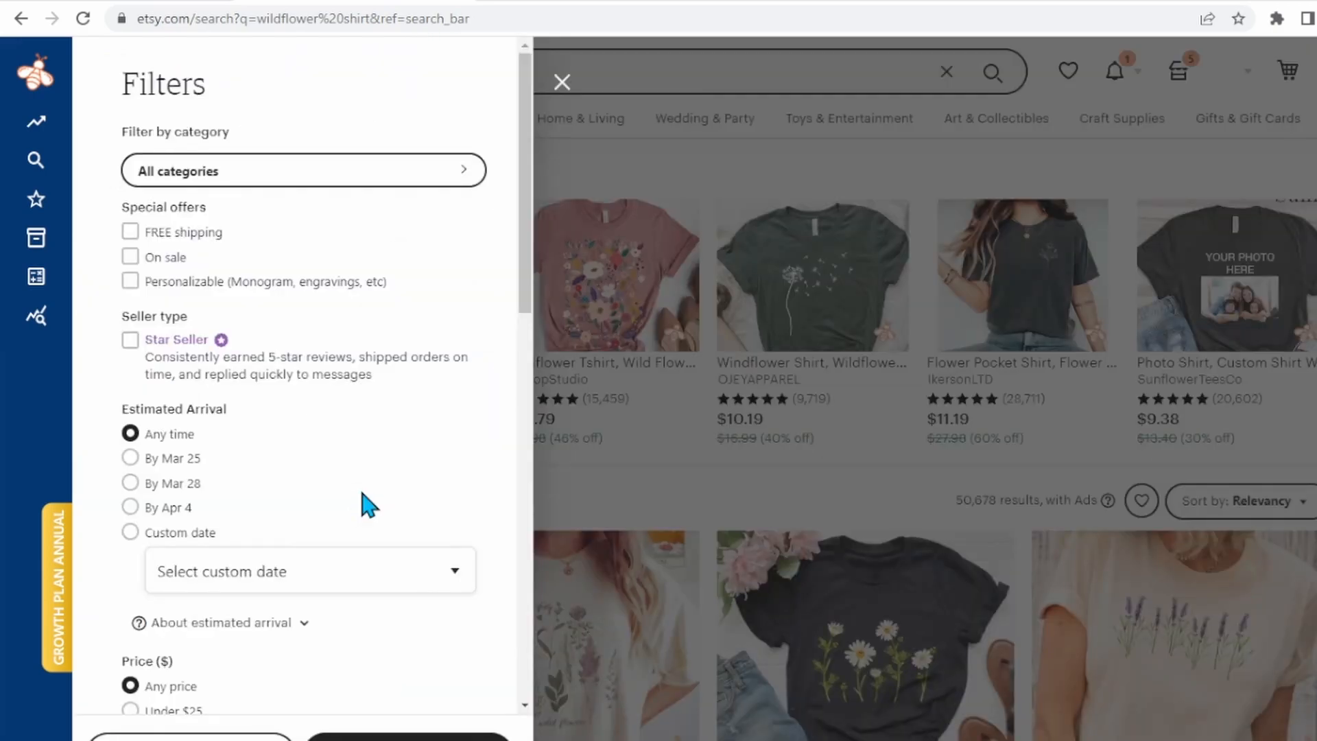
{"action": "left_click", "coordinate": [129, 339]}
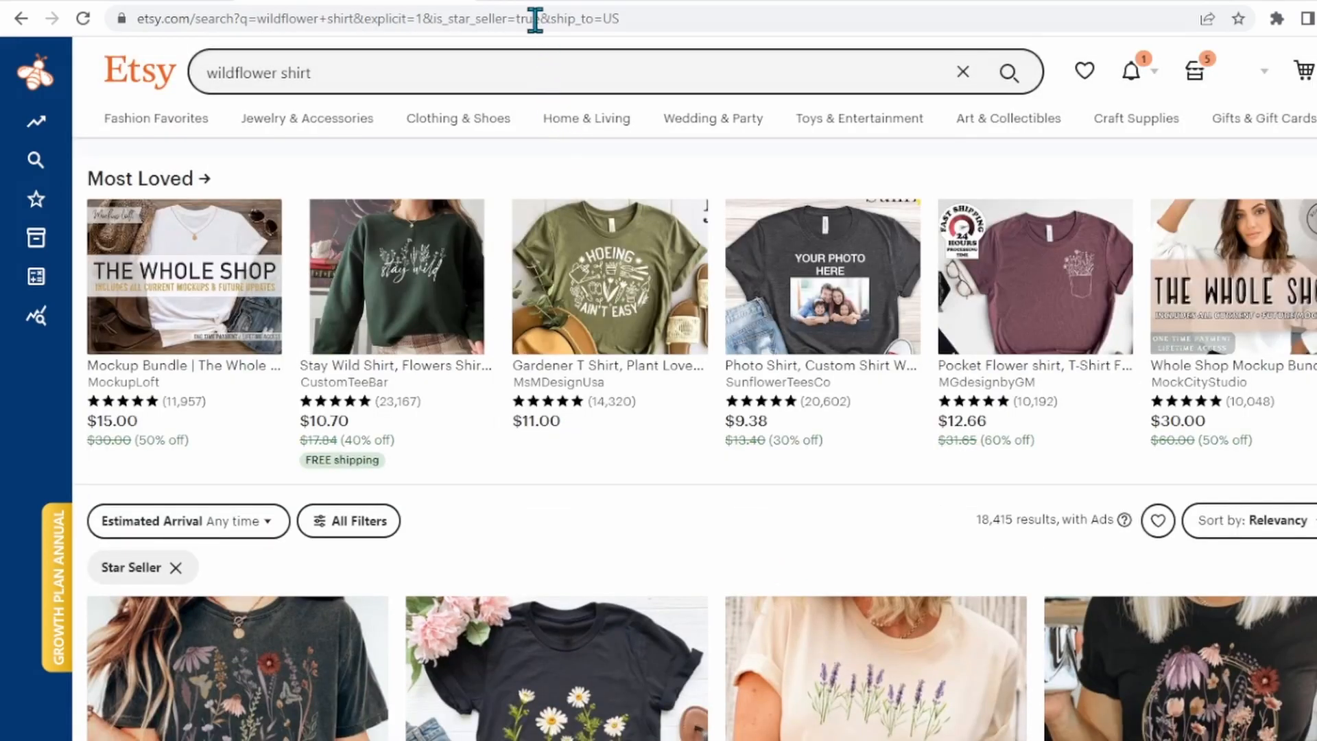
{"action": "left_click", "coordinate": [482, 22]}
{"action": "left_click", "coordinate": [473, 19]}
{"action": "left_click_drag", "start_coordinate": [548, 16], "coordinate": [524, 16]}
{"action": "type", "text": "best"}
{"action": "key", "text": "Return"}
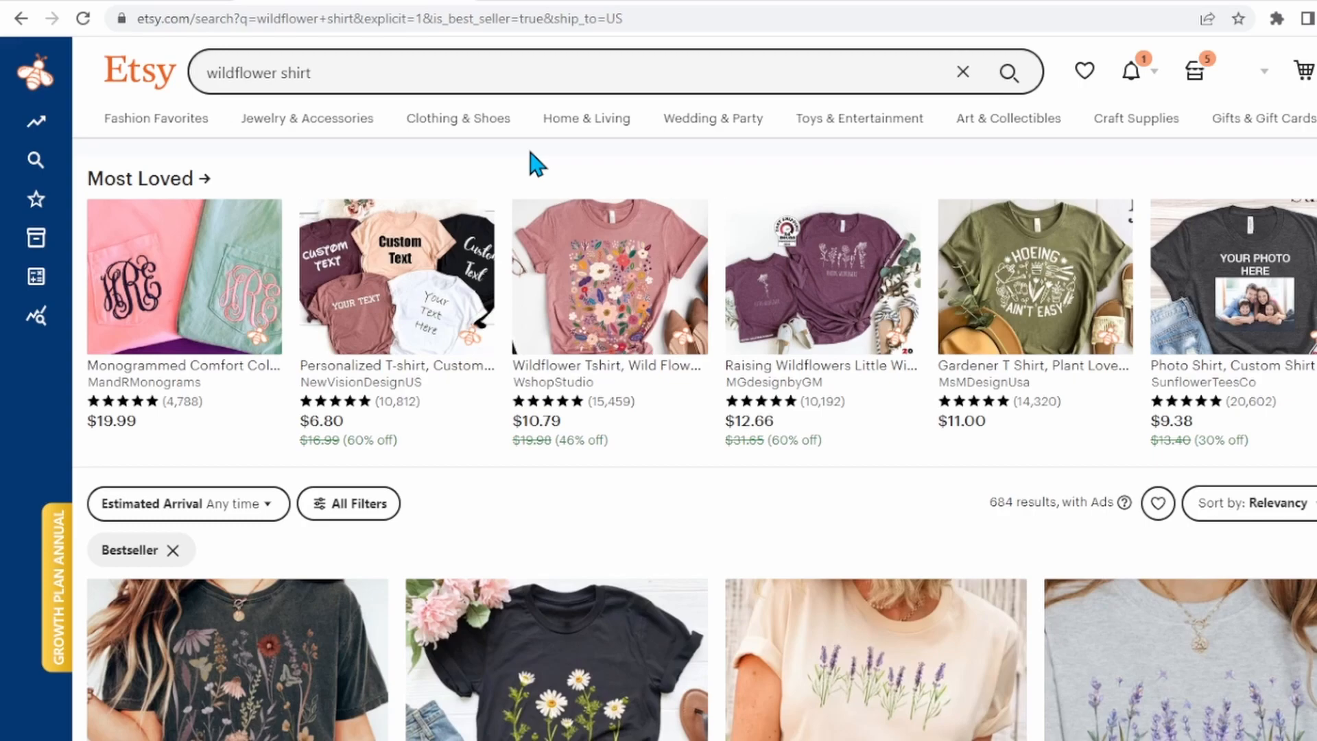
Run Product Analytics on the bestseller results and sort the listings by highest monthly sales.
{"action": "scroll", "coordinate": [710, 394], "scroll_direction": "down", "scroll_amount": 2}
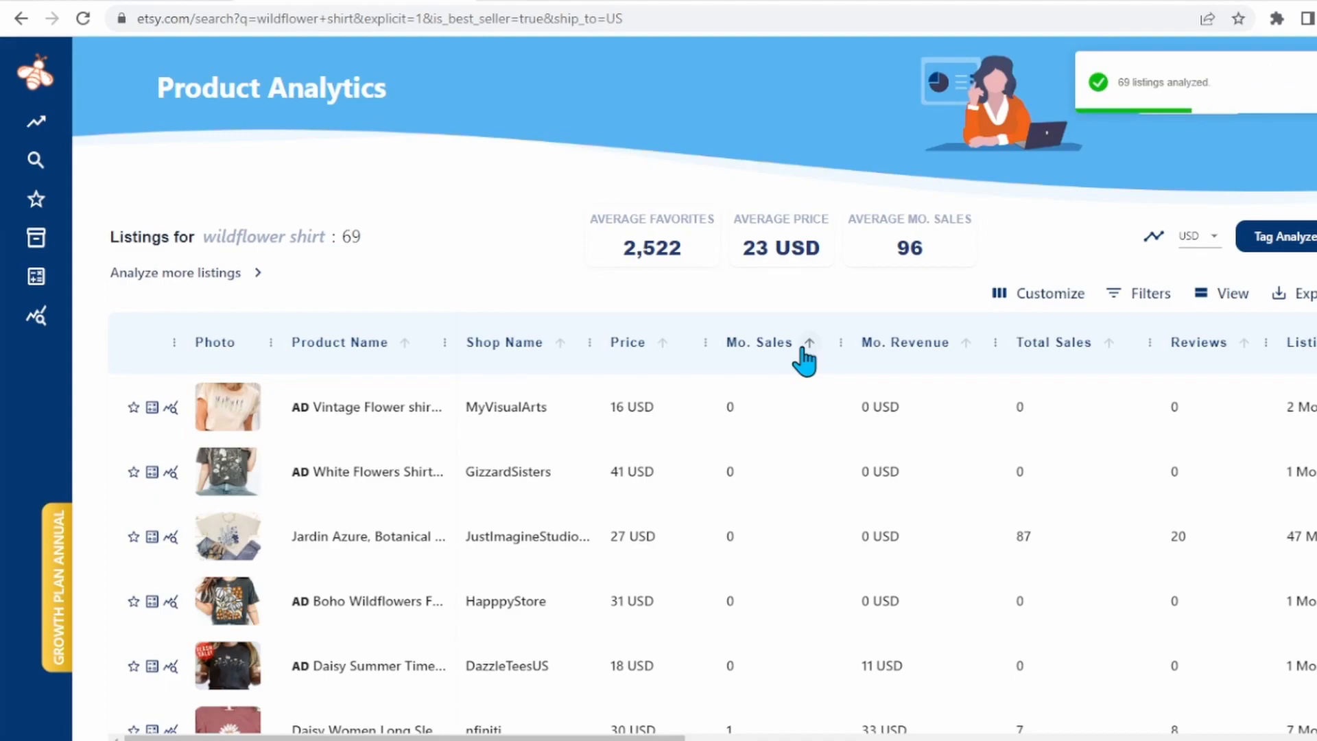
{"action": "left_click", "coordinate": [809, 343]}
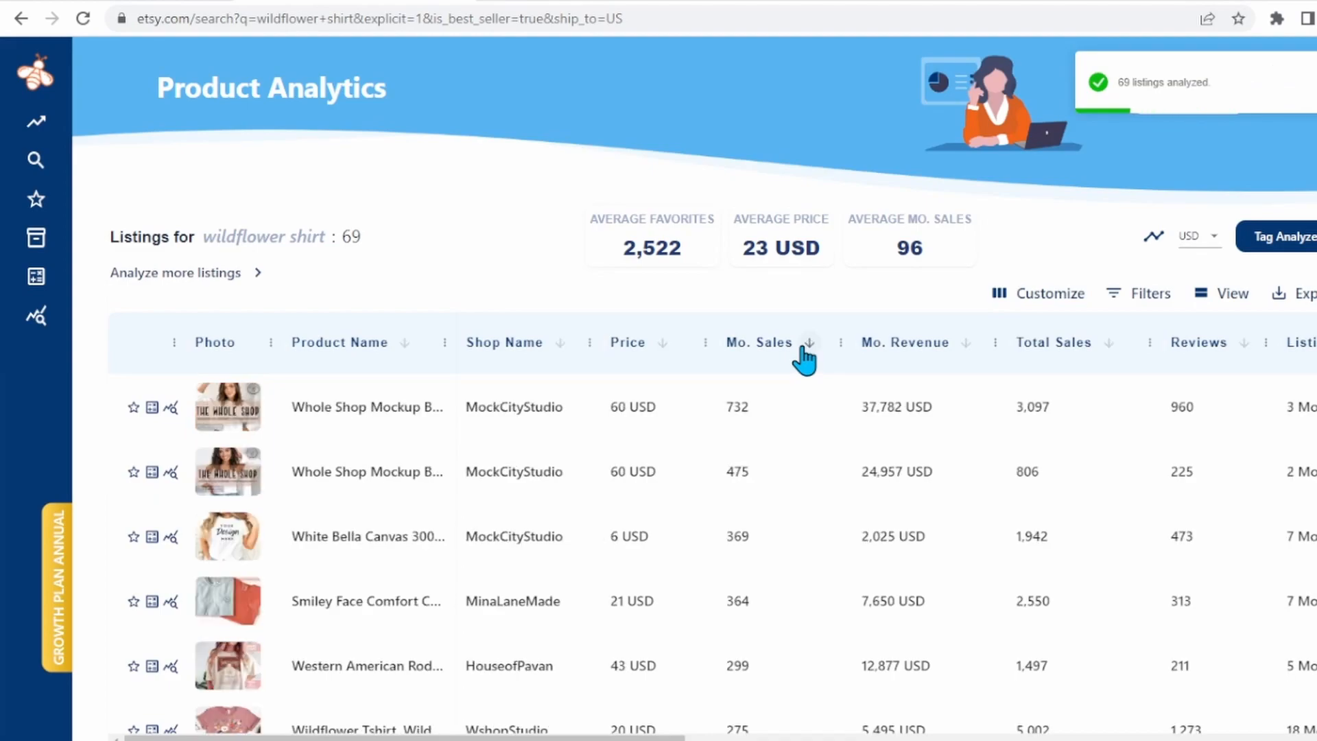
{"action": "left_click", "coordinate": [808, 343]}
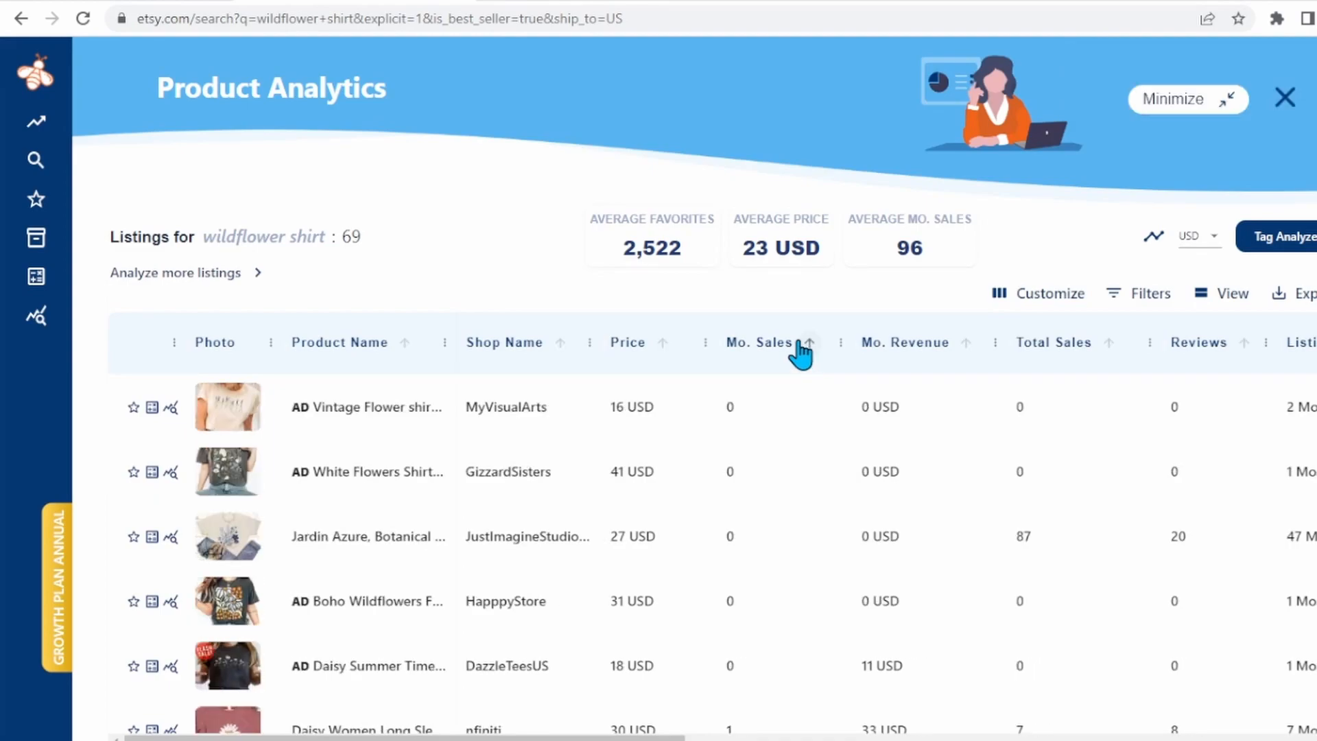
{"action": "left_click", "coordinate": [801, 344]}
Open the details of WshopStudio's Wildflower Tshirt in the bestseller analysis and copy its tags.
{"action": "left_click", "coordinate": [785, 536]}
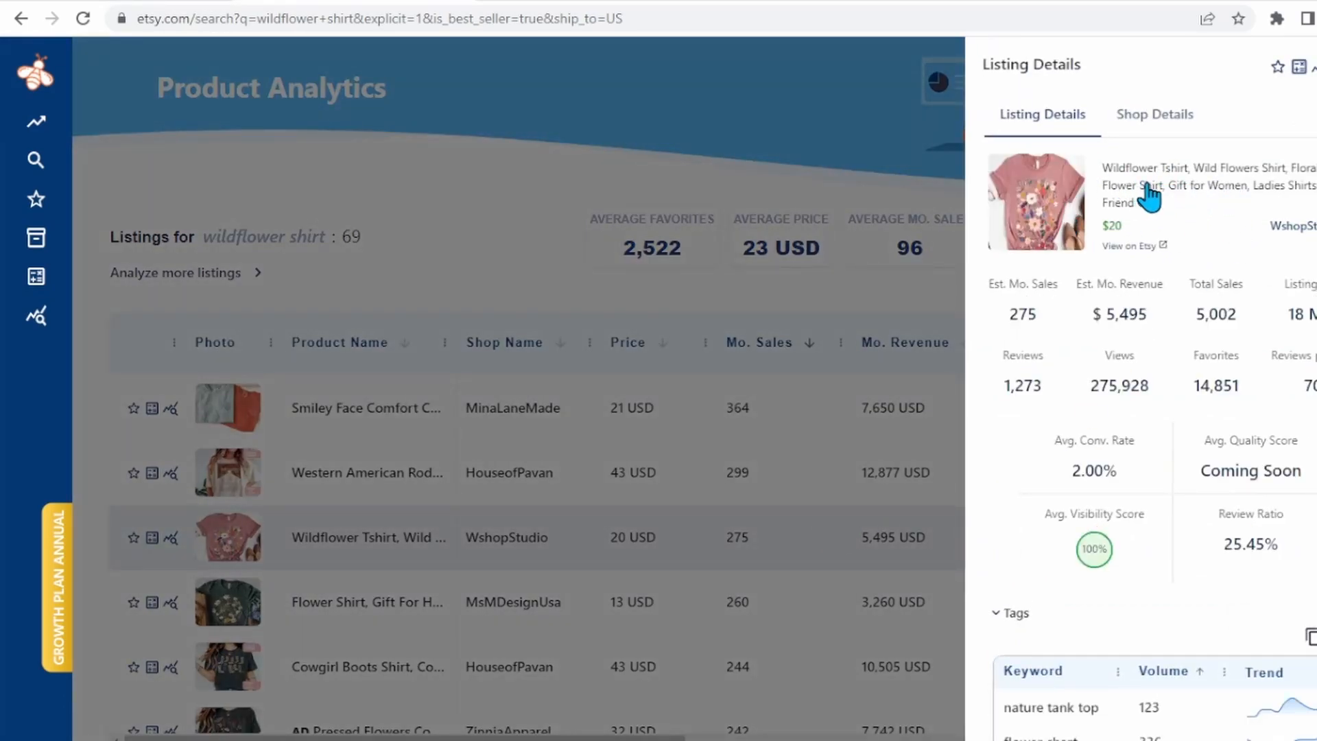
{"action": "scroll", "coordinate": [1166, 617], "scroll_direction": "down", "scroll_amount": 3}
{"action": "left_click", "coordinate": [1310, 449]}
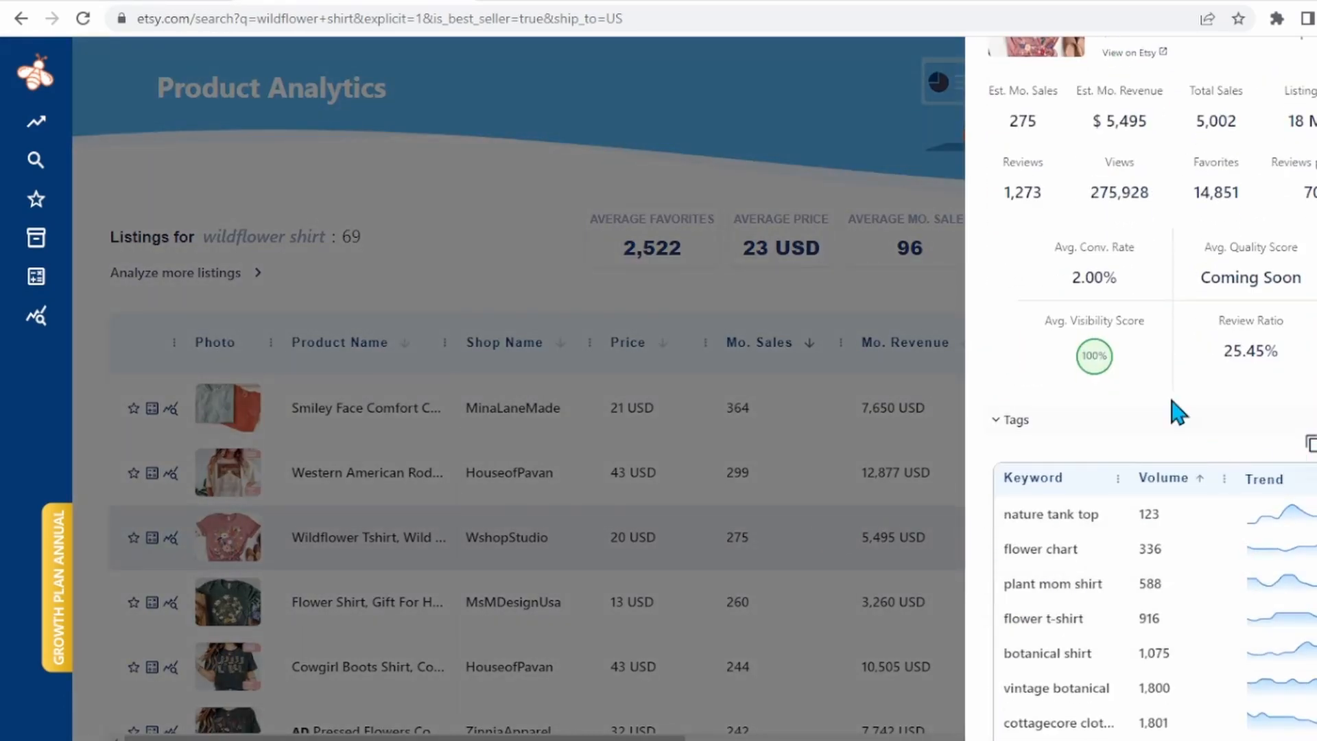